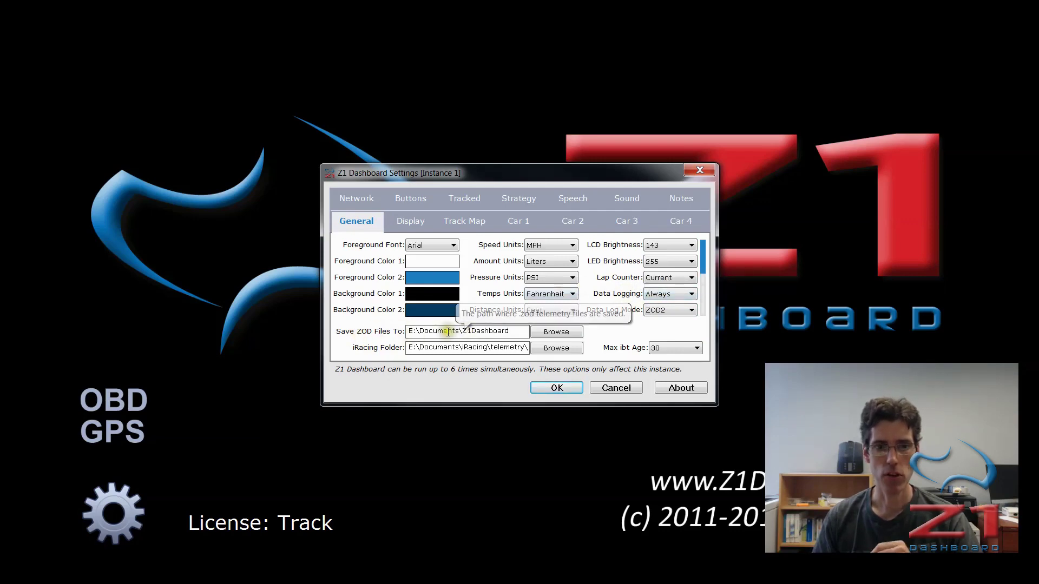
click(681, 296)
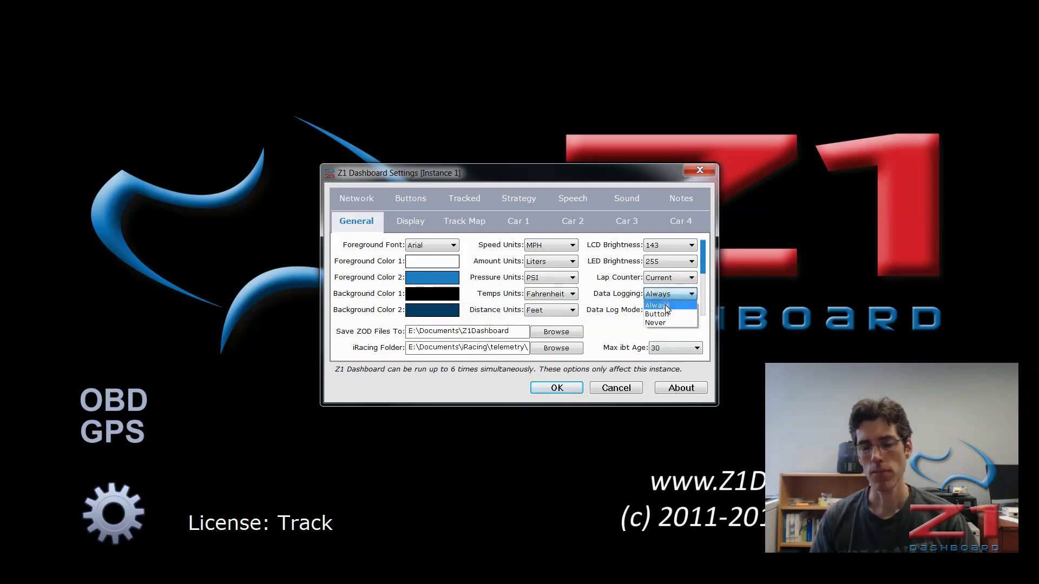
click(665, 314)
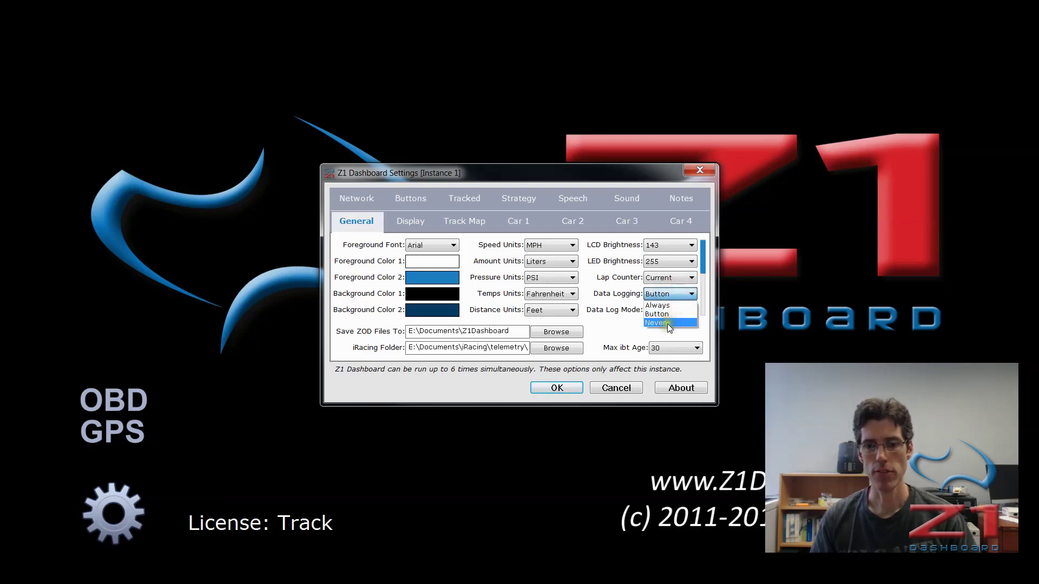
click(667, 323)
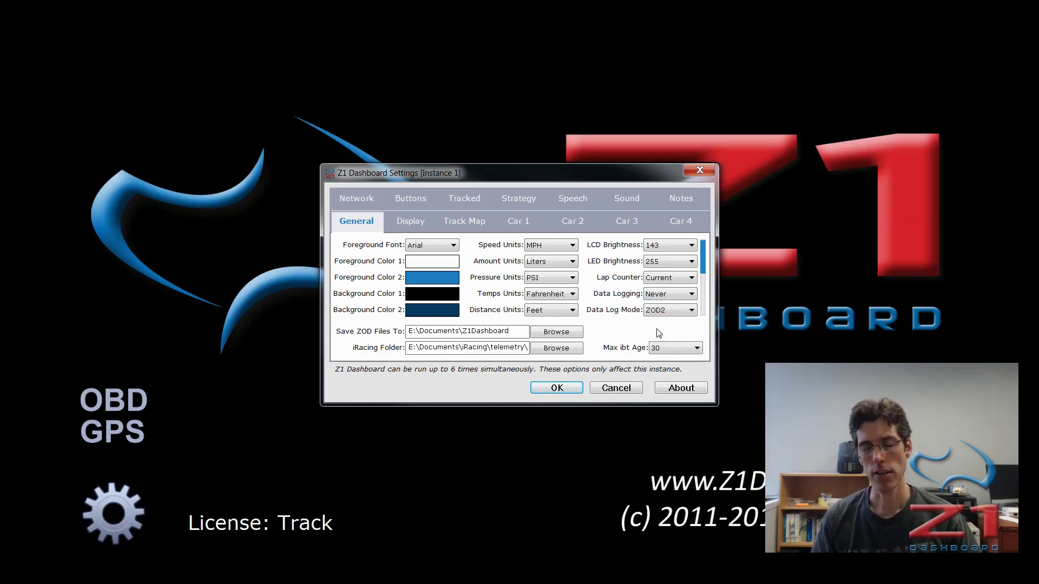
click(661, 296)
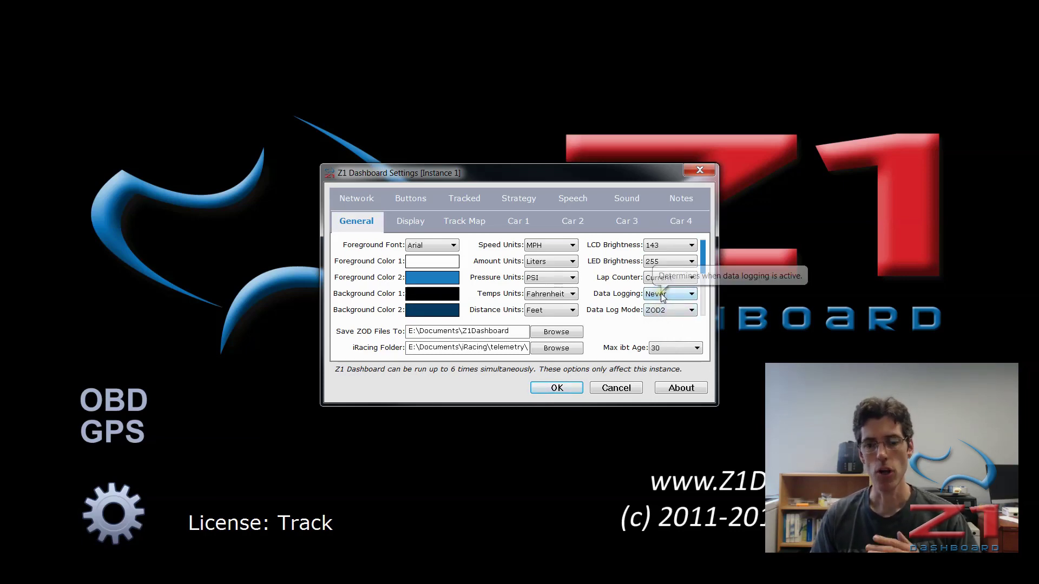
click(663, 298)
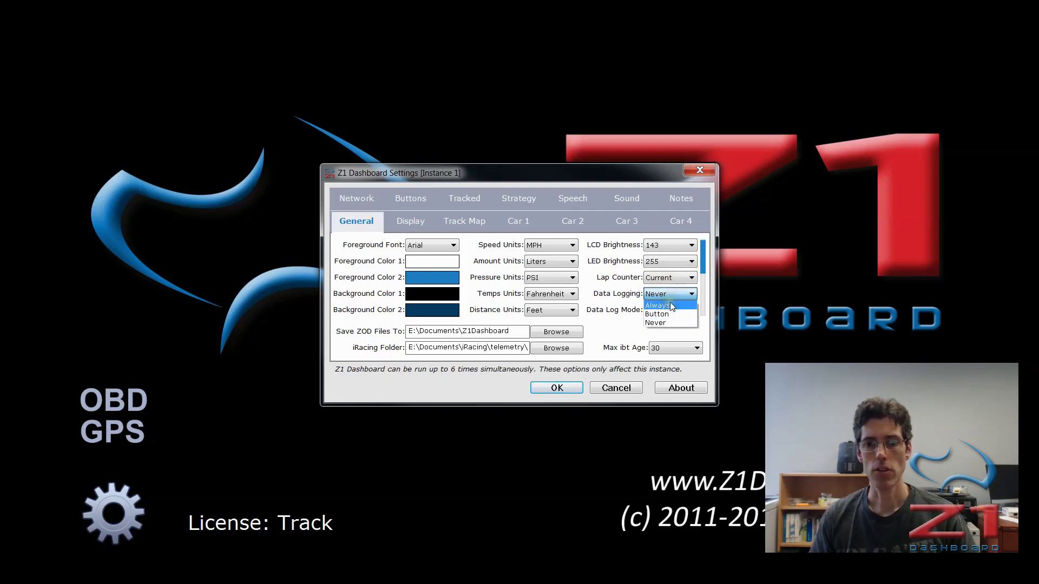
click(661, 306)
click(674, 291)
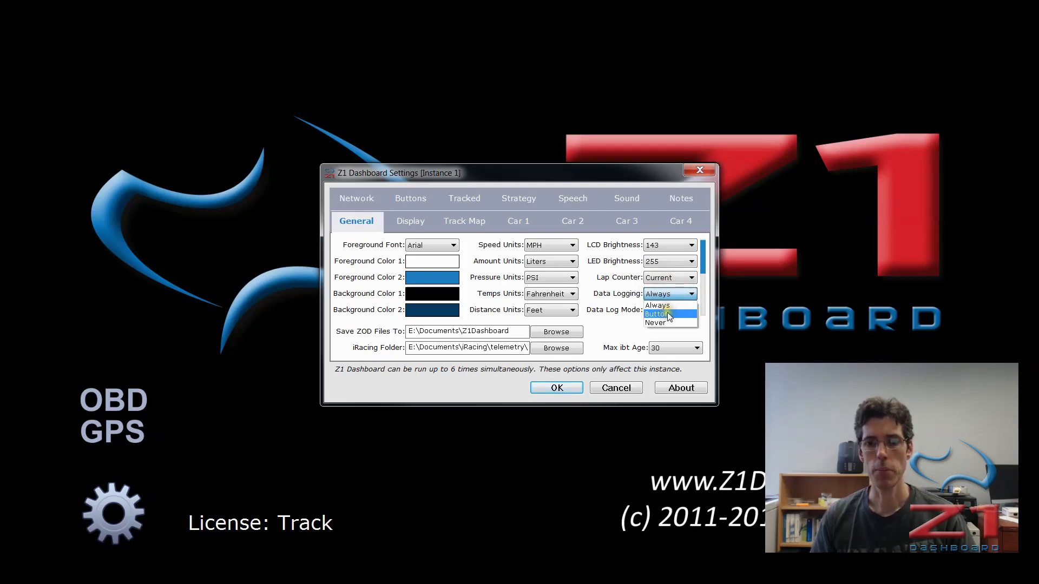
click(659, 314)
click(674, 293)
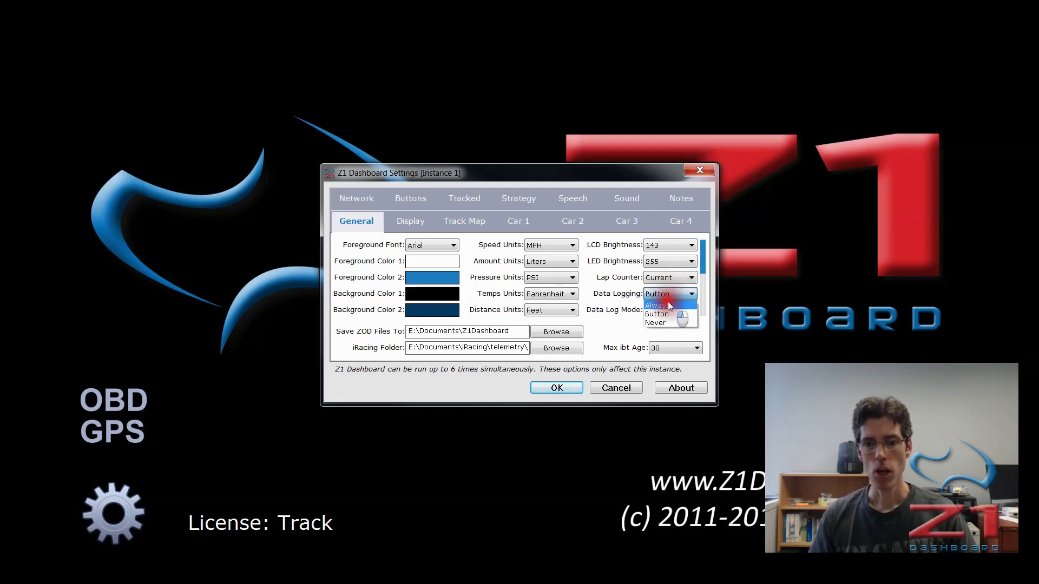
click(658, 305)
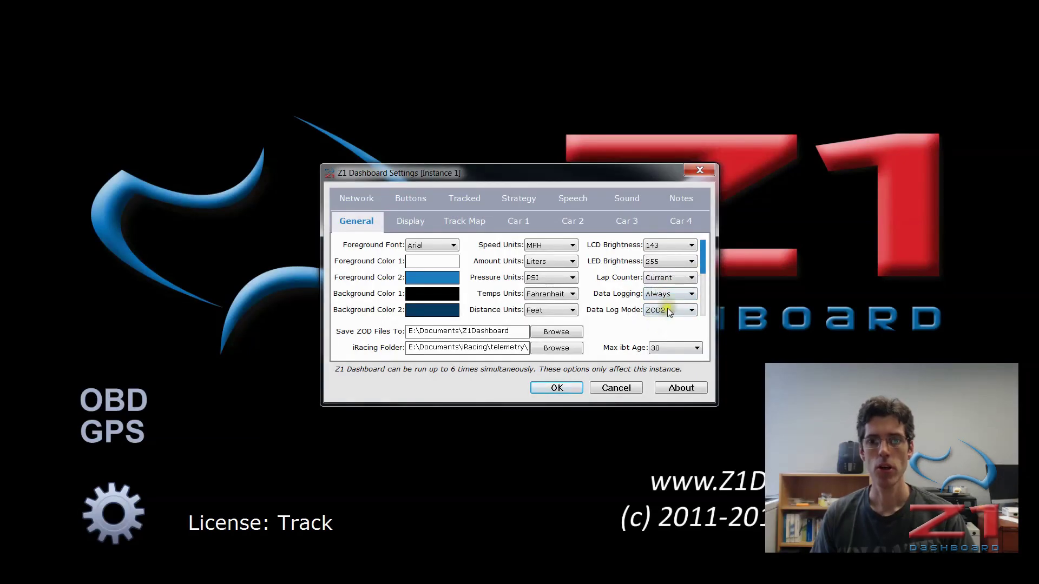
click(672, 294)
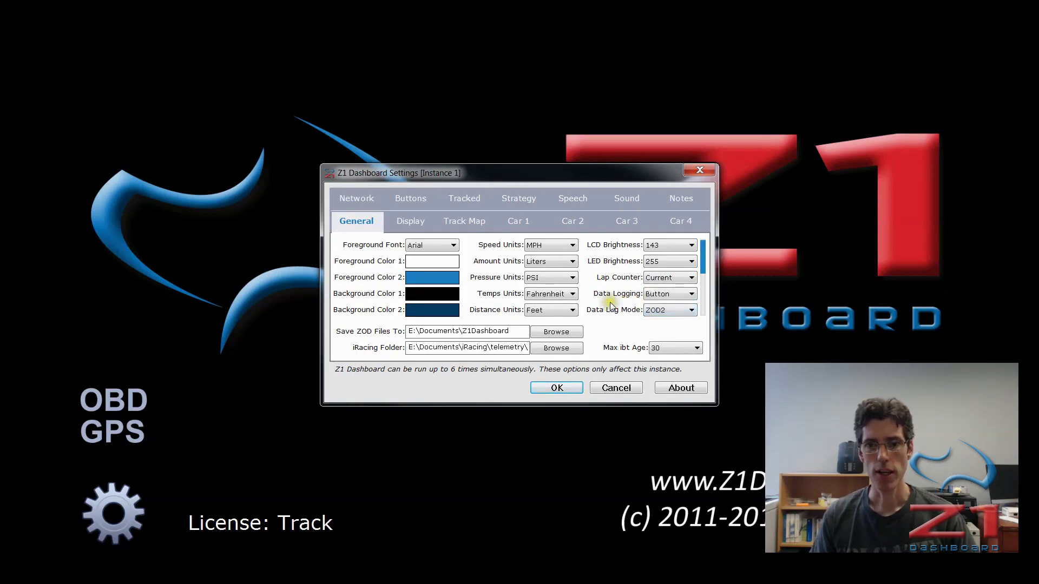
Set Data Logging to Button and open Button Selection for the Data Logging action
click(409, 198)
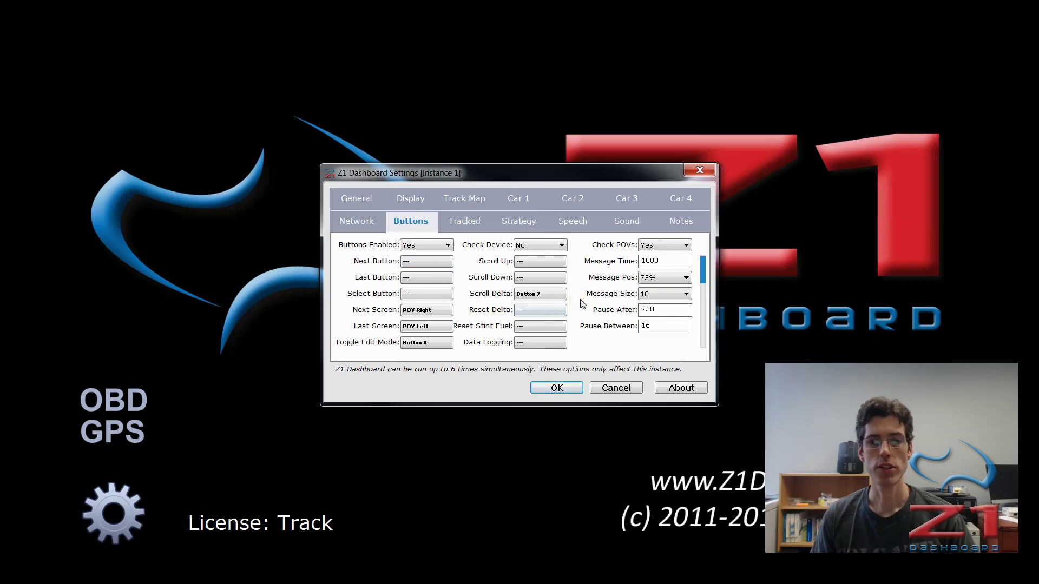
click(468, 343)
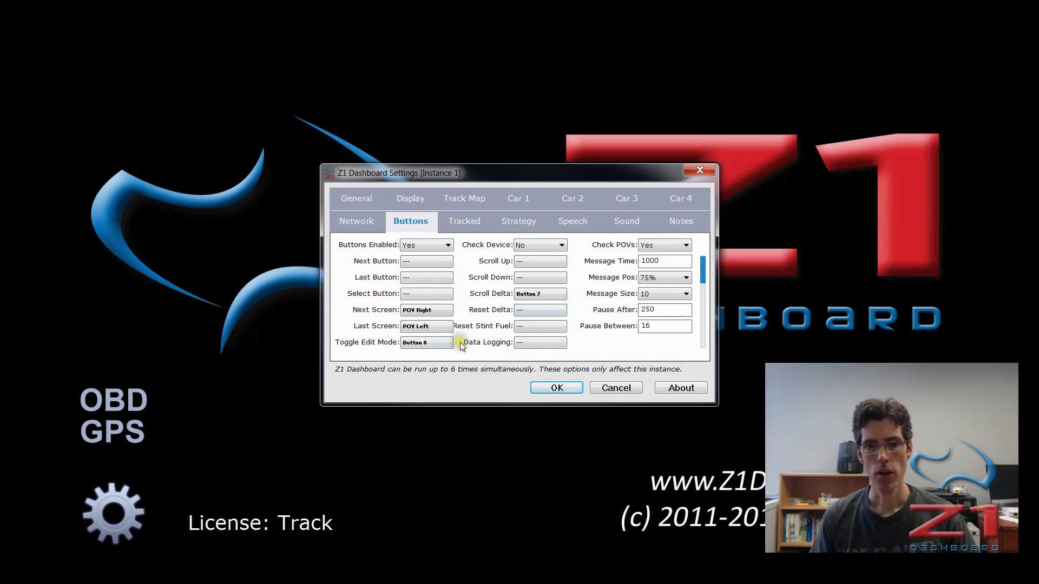
click(530, 342)
click(417, 281)
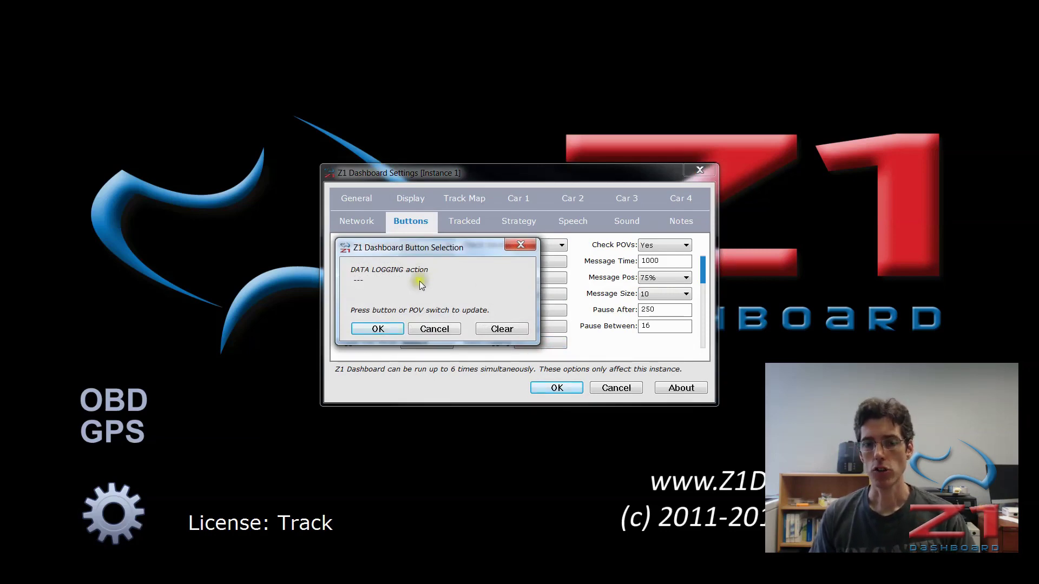
Cancel the Data Logging button selection, leaving it at ---, and return to General settings
click(422, 328)
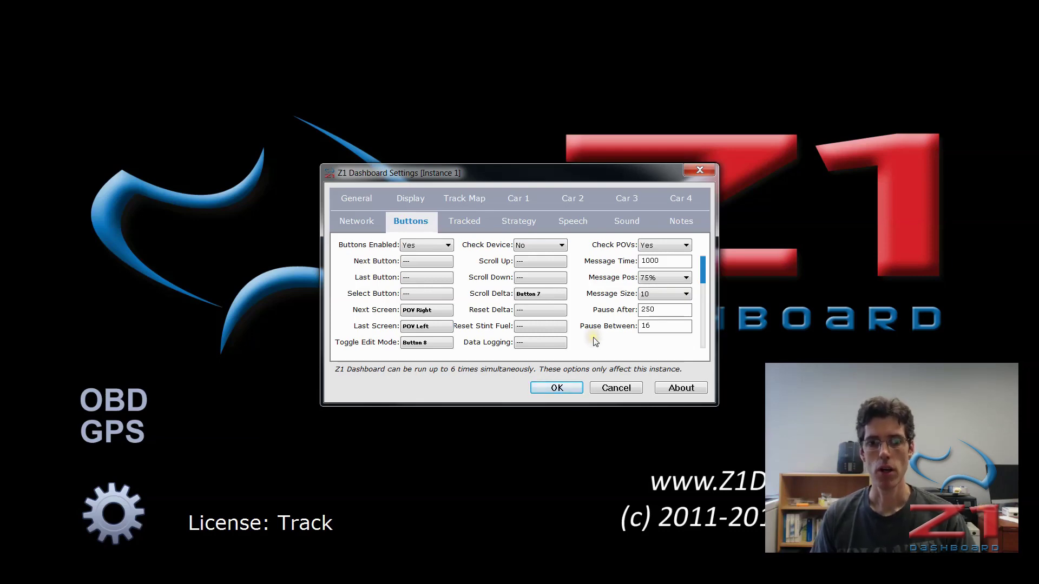
click(400, 223)
click(358, 199)
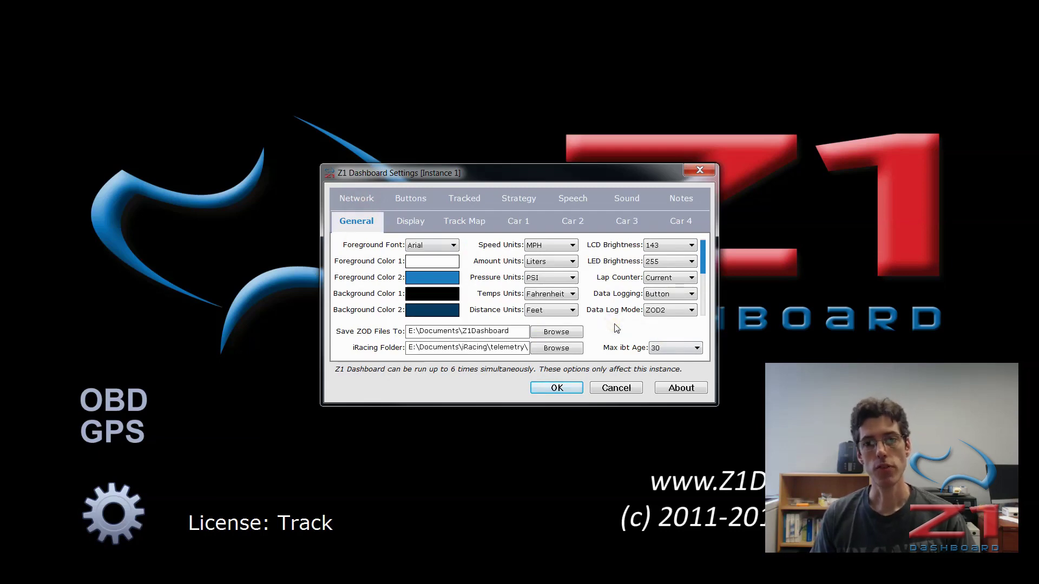
Switch Data Logging back to Always
click(662, 294)
click(658, 305)
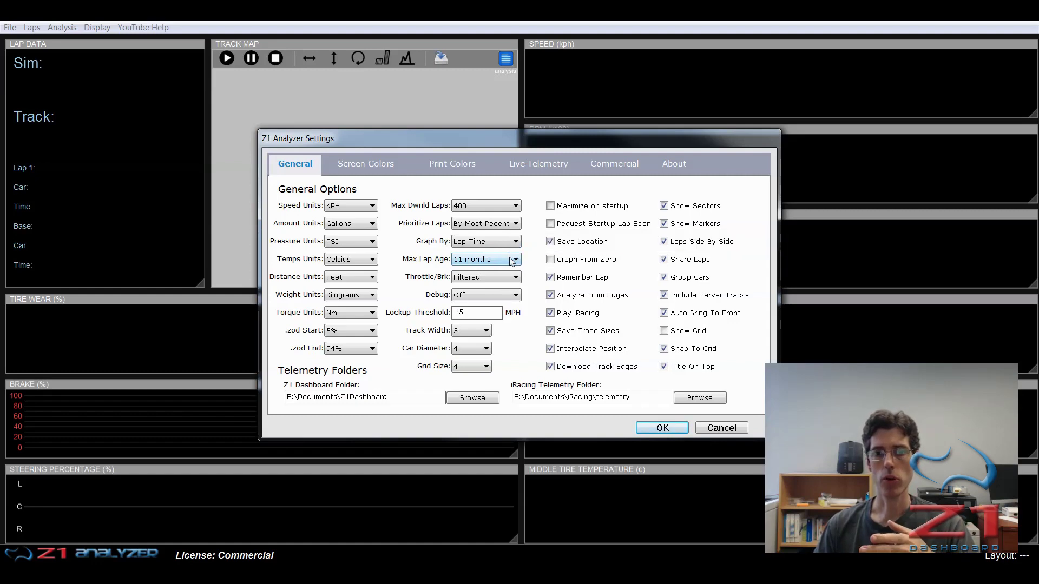
click(511, 262)
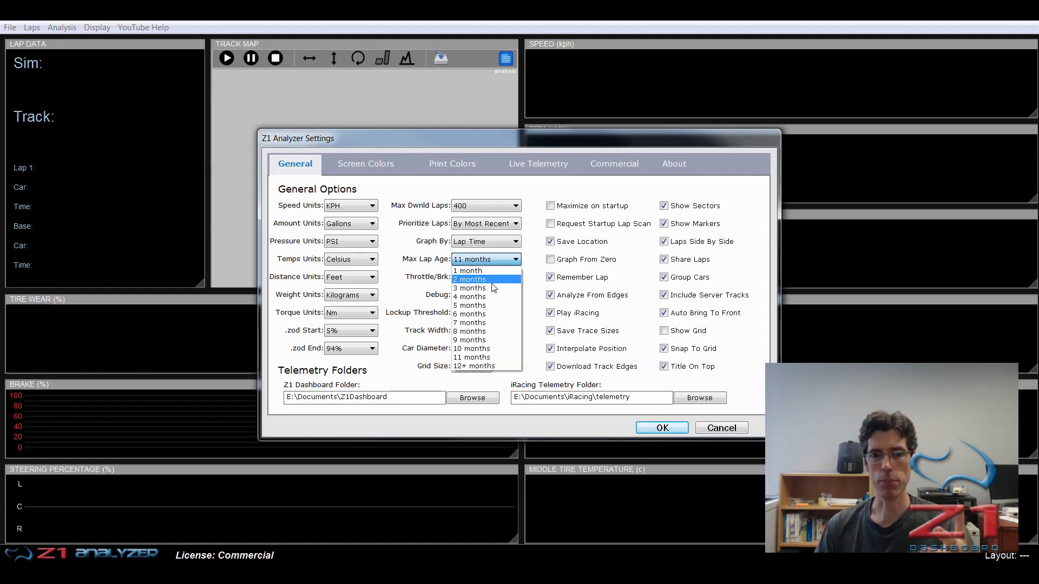
click(474, 261)
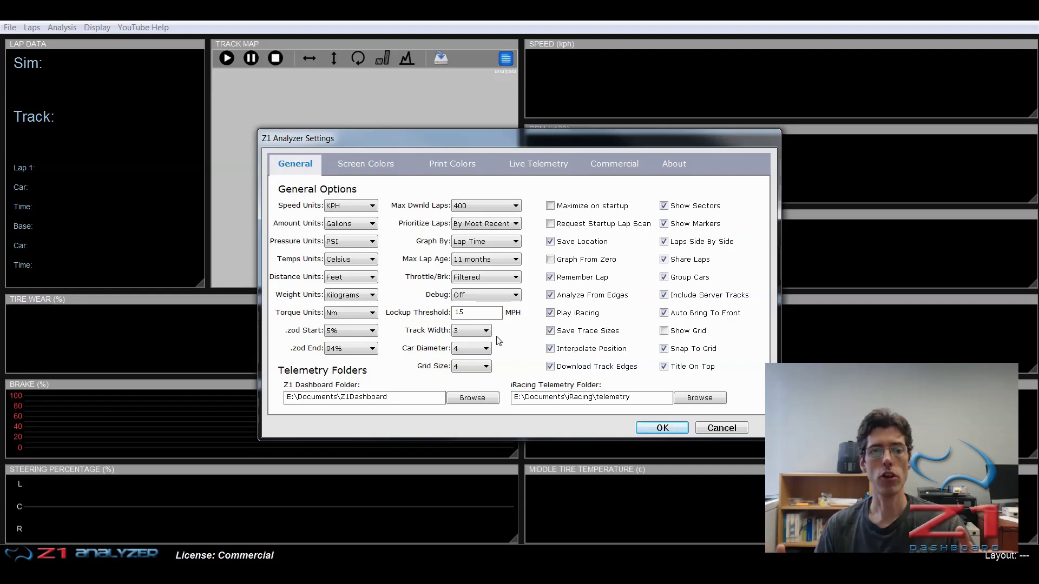
Apply the analyzer settings and run File > Scan Laps on the telemetry folders
click(662, 428)
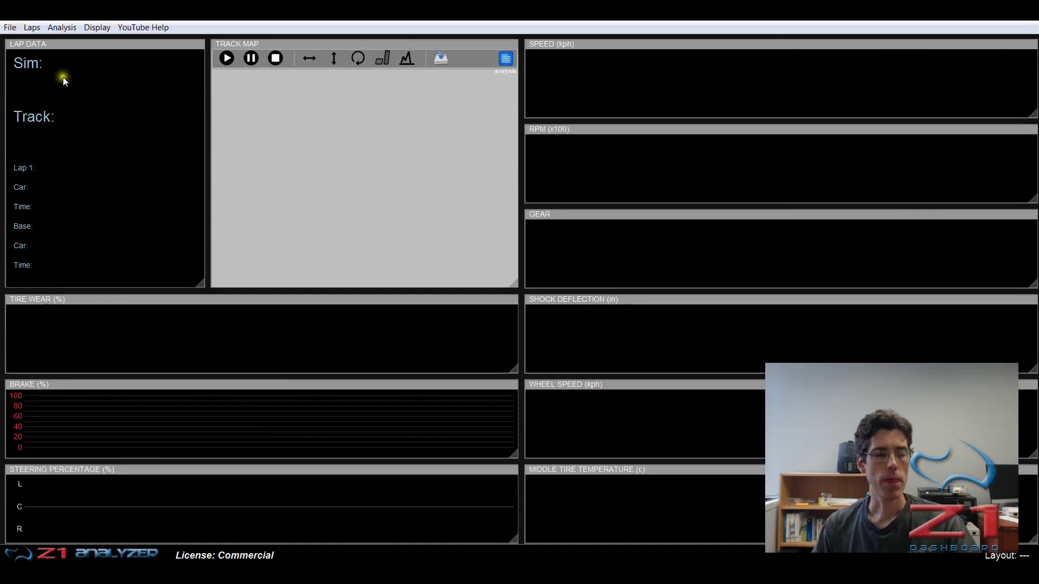
click(10, 28)
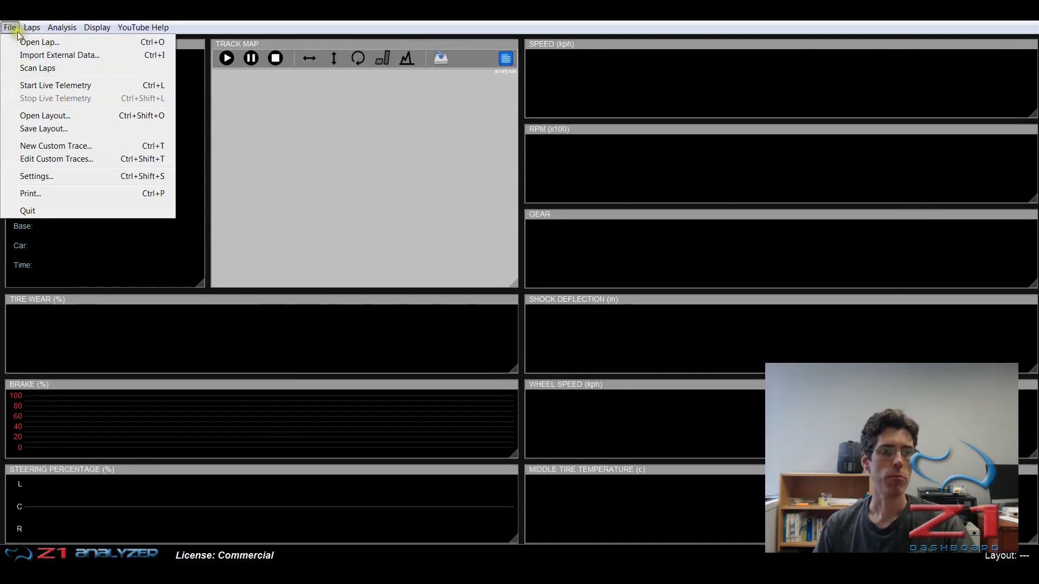
click(43, 67)
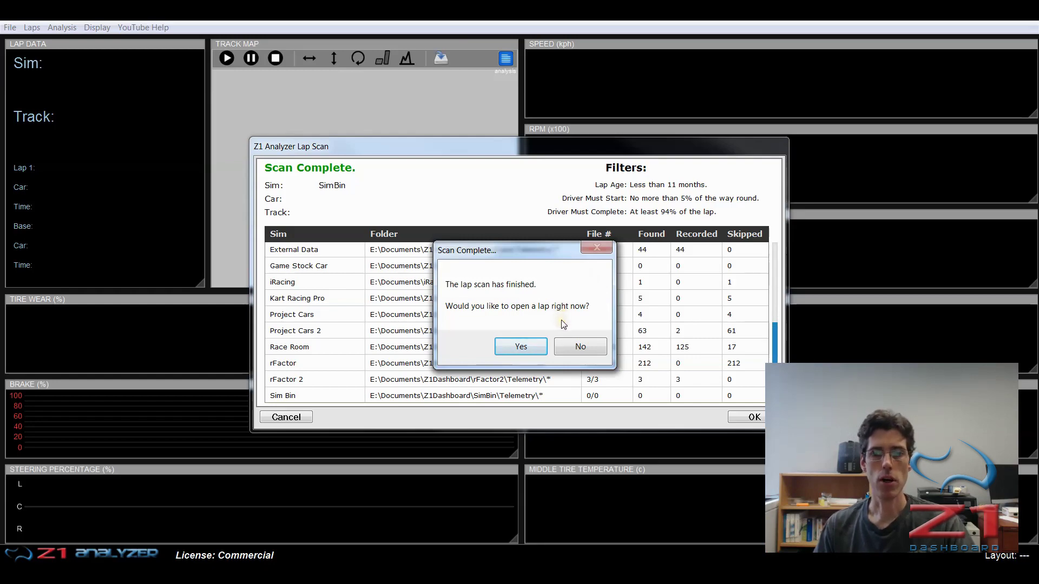
Decline opening a lap now in the Scan Complete prompt
click(579, 346)
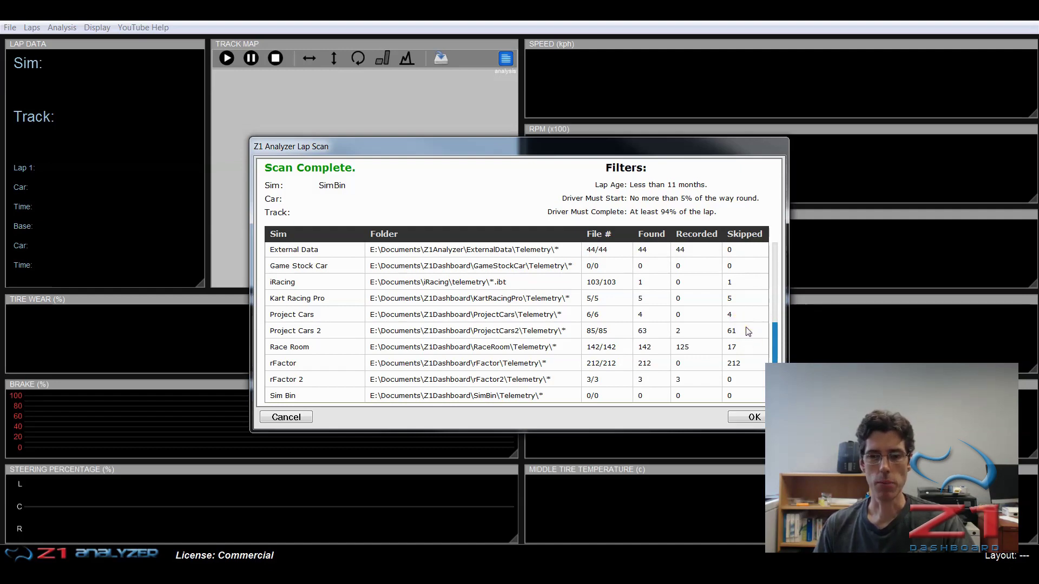
Scroll through the Lap Scan table reviewing per-sim counts like External Data 44 and Race Room 125
click(753, 344)
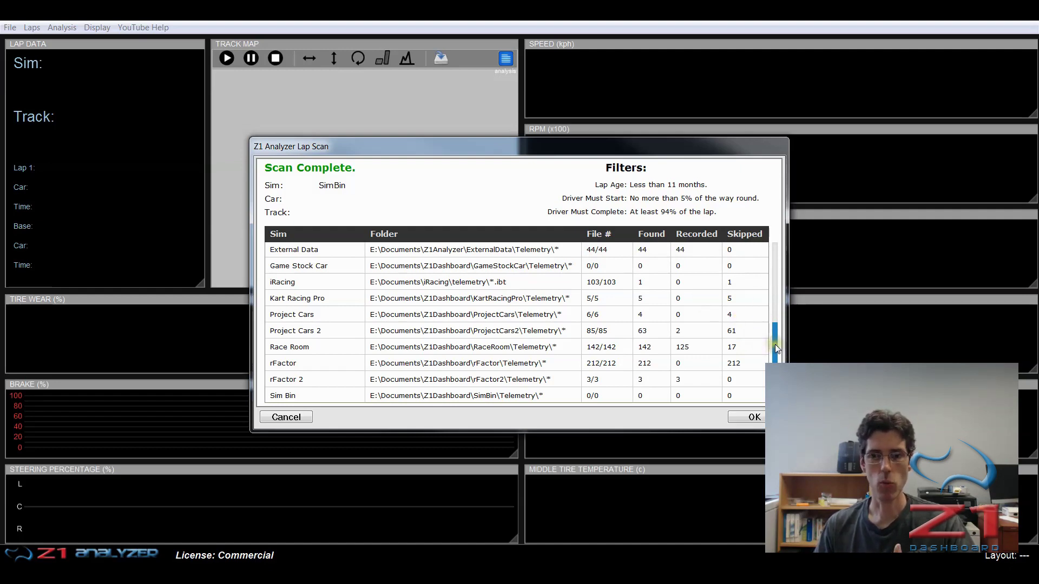
drag(774, 344, 783, 257)
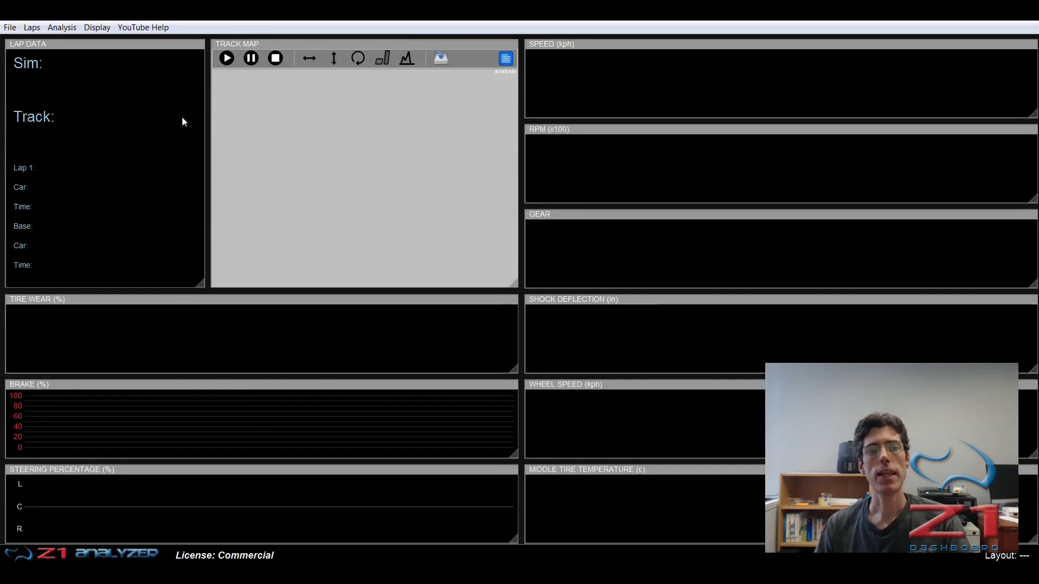
Bring up the Select Lap dialog from File > Open Lap
click(11, 28)
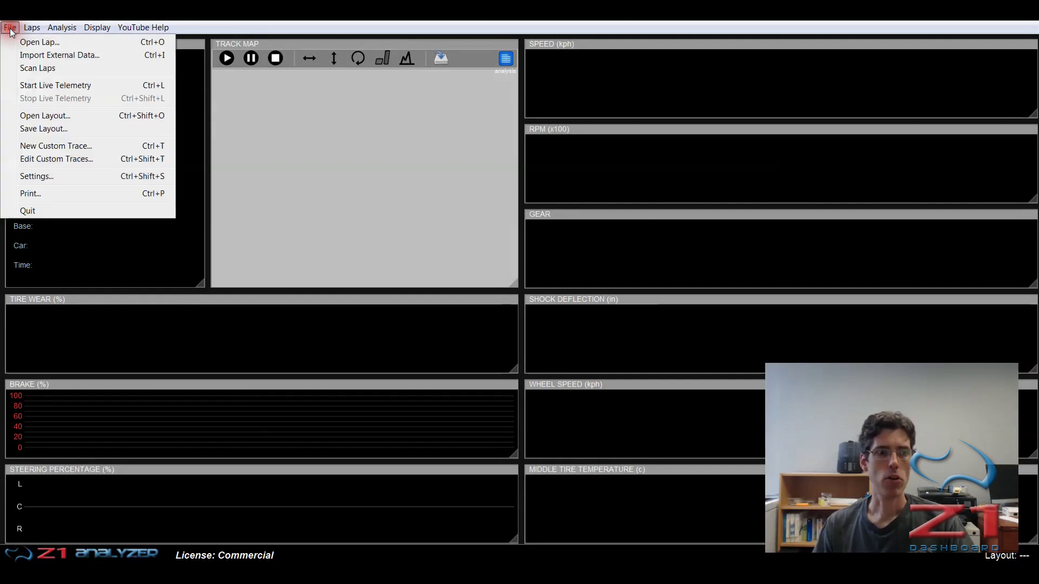
click(21, 39)
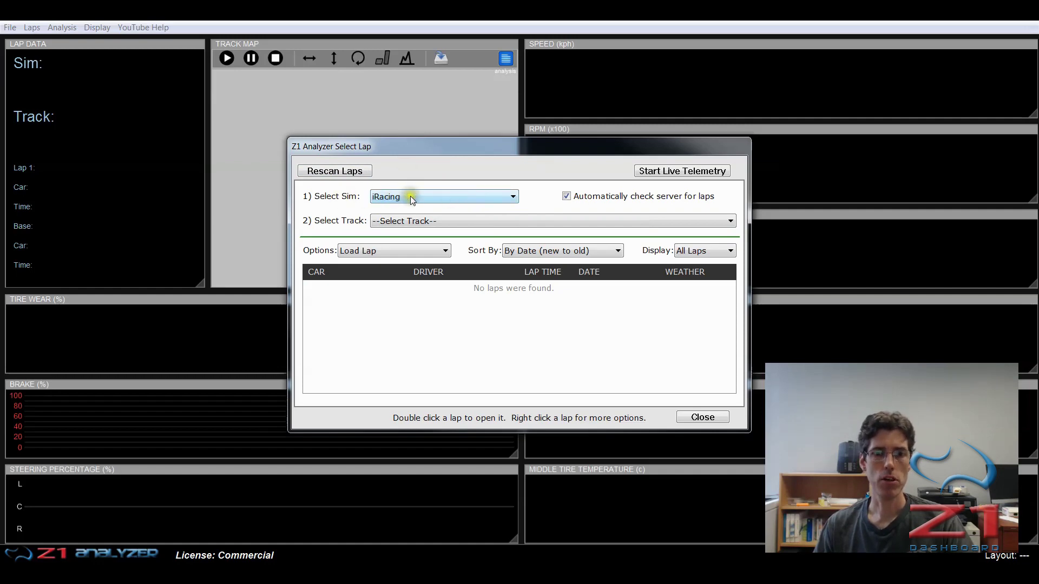
Keep iRacing as the sim and choose Lime Rock Park - Full Course (limerock full) as the track
click(478, 198)
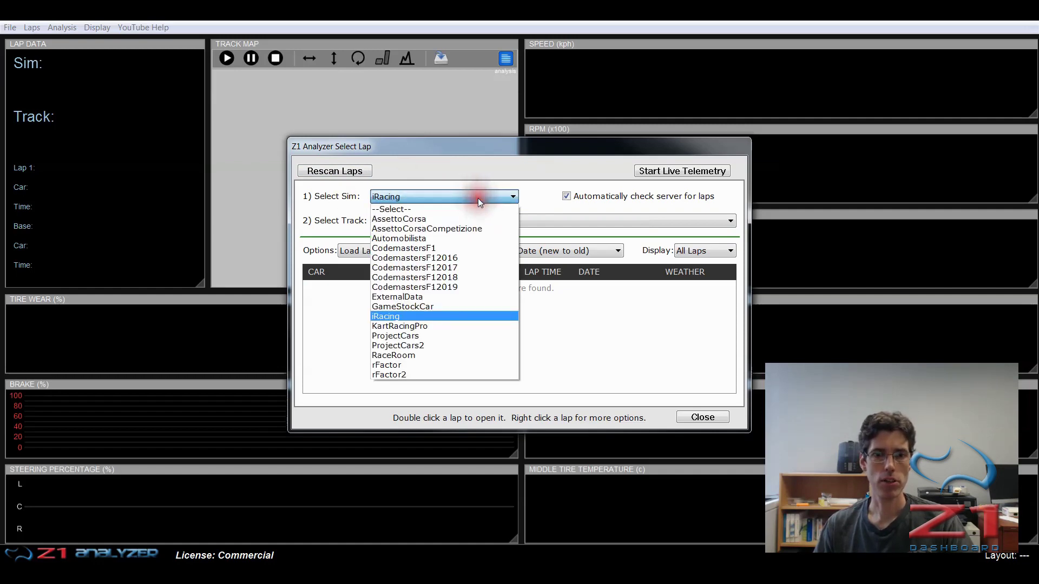
click(426, 315)
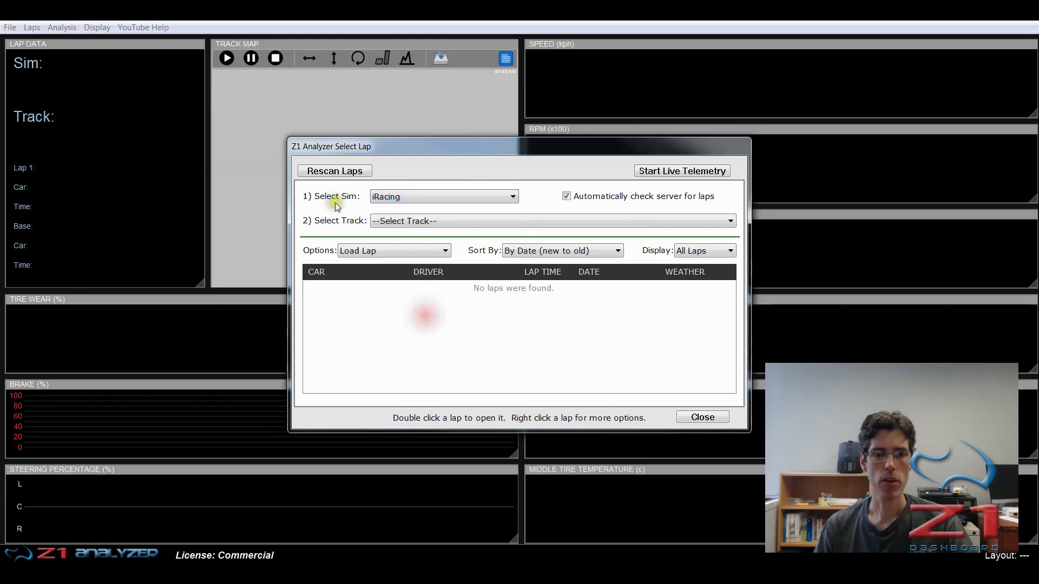
click(465, 226)
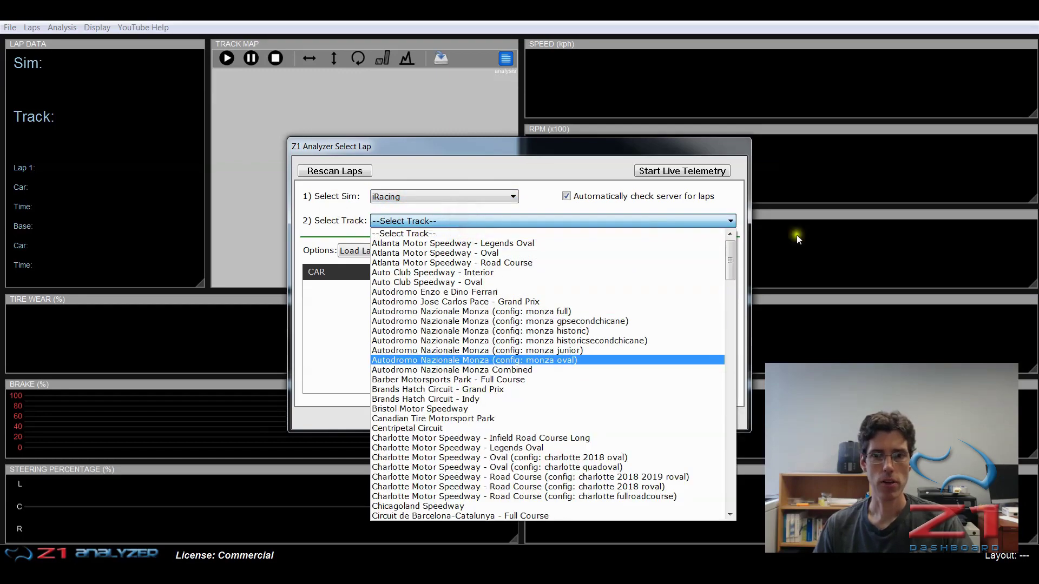
scroll(544, 345, down, 4)
scroll(543, 344, down, 17)
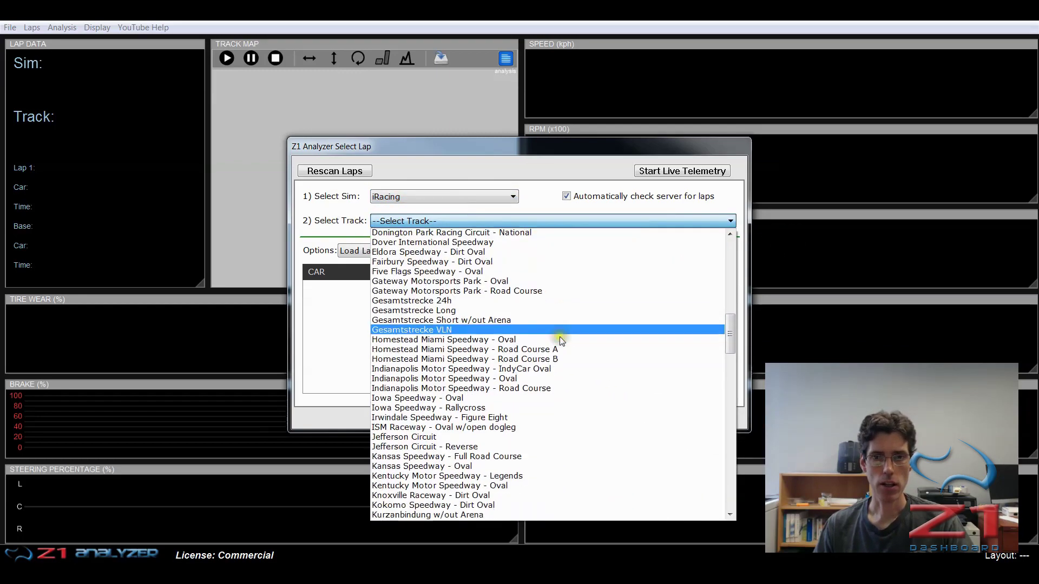
scroll(546, 346, down, 3)
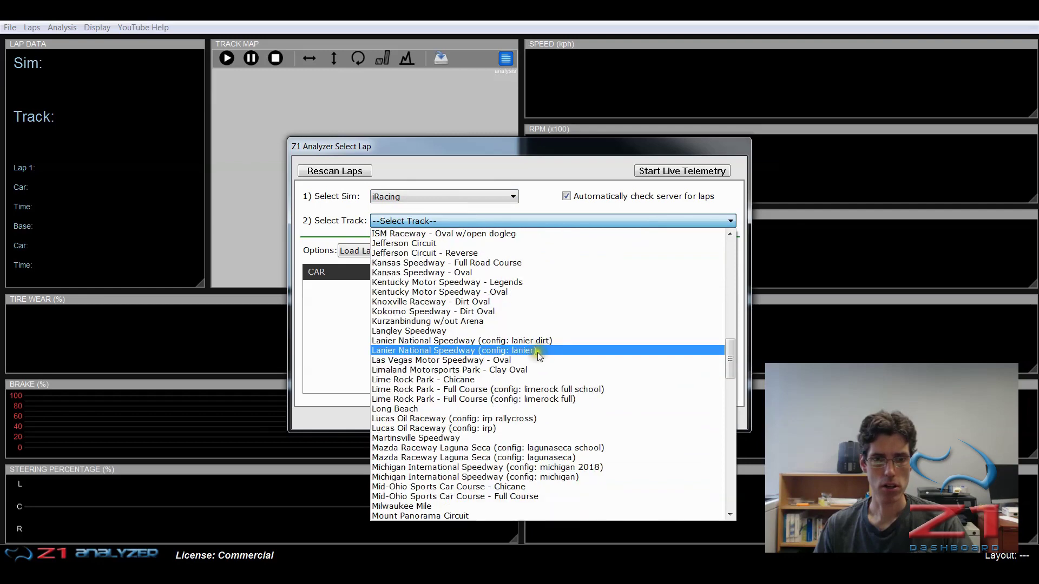
click(485, 400)
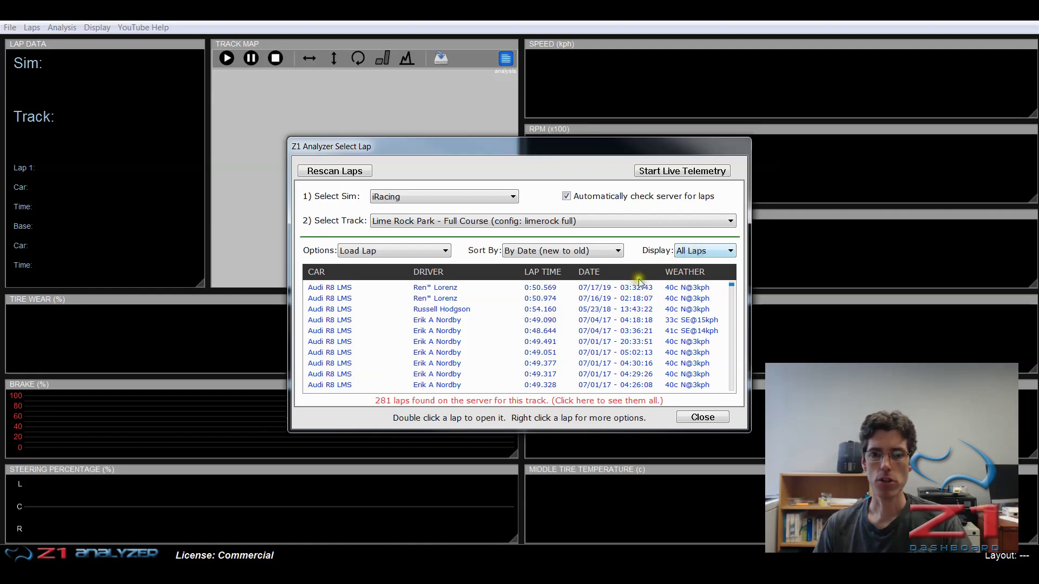
Filter the Lime Rock Park list to one driver via Show Drivers, then browse the remaining laps
right_click(516, 323)
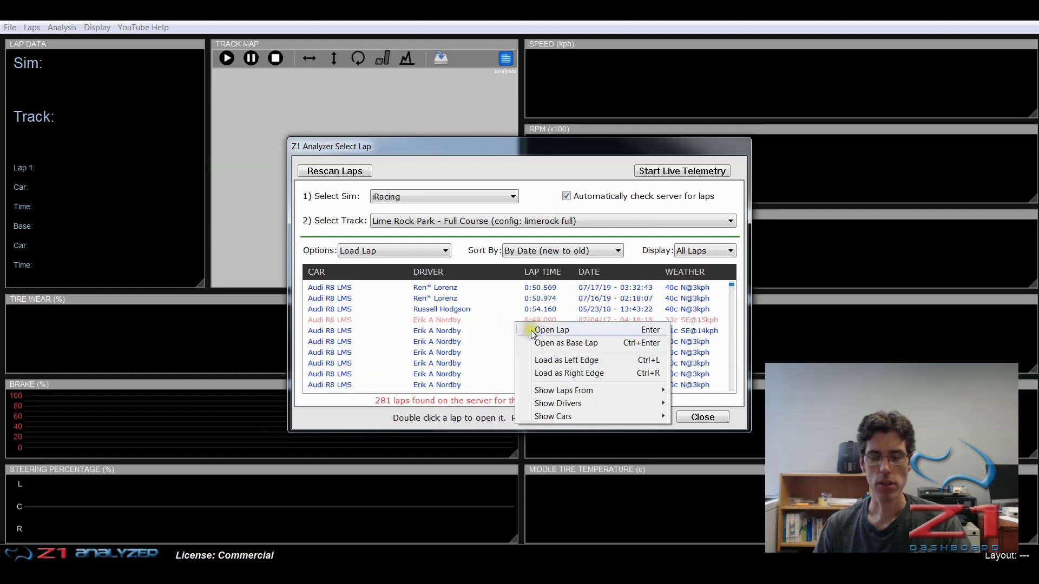
mouse_move(571, 406)
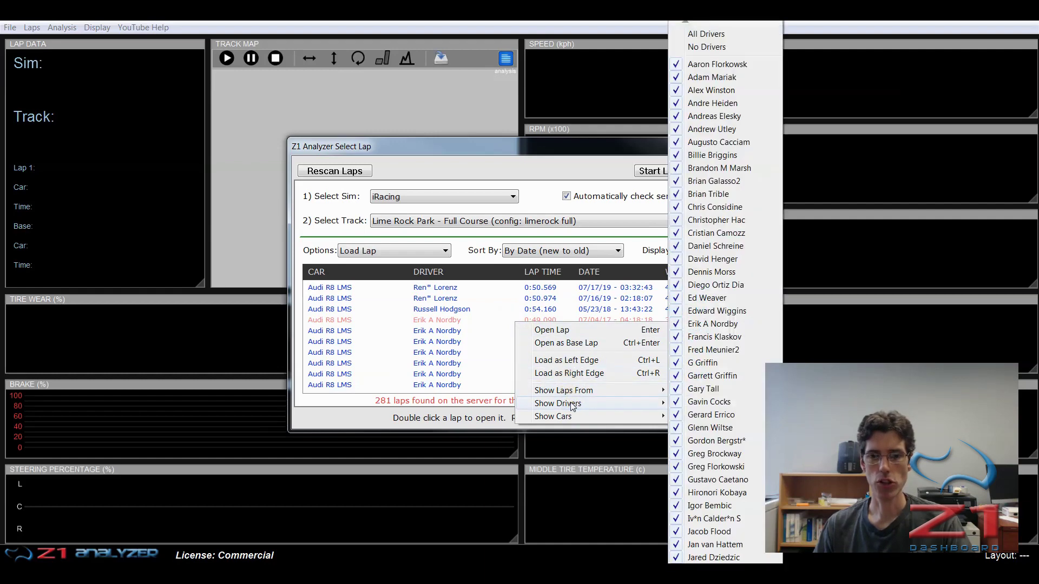
mouse_move(678, 559)
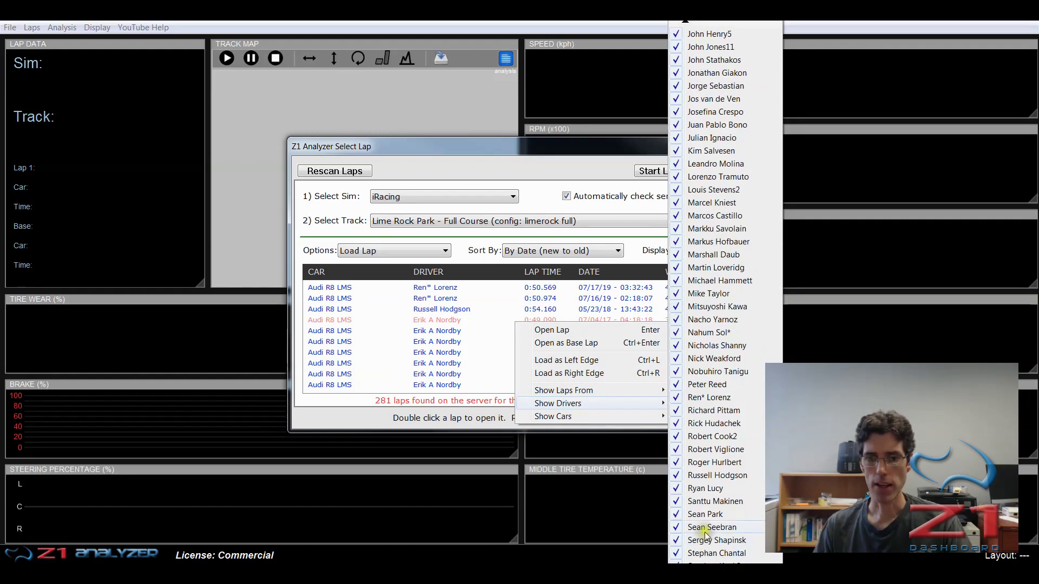
click(712, 475)
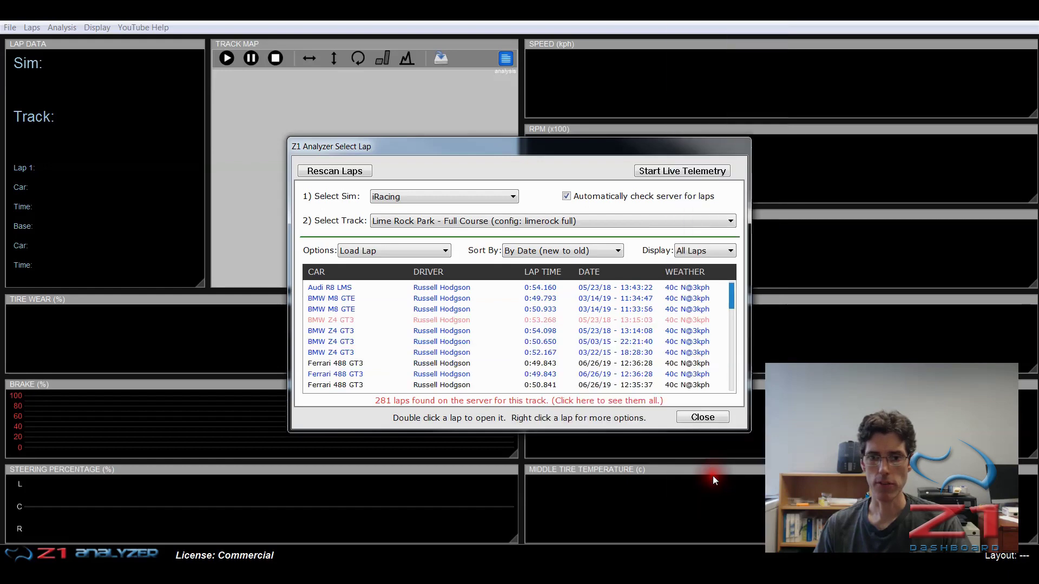
click(514, 321)
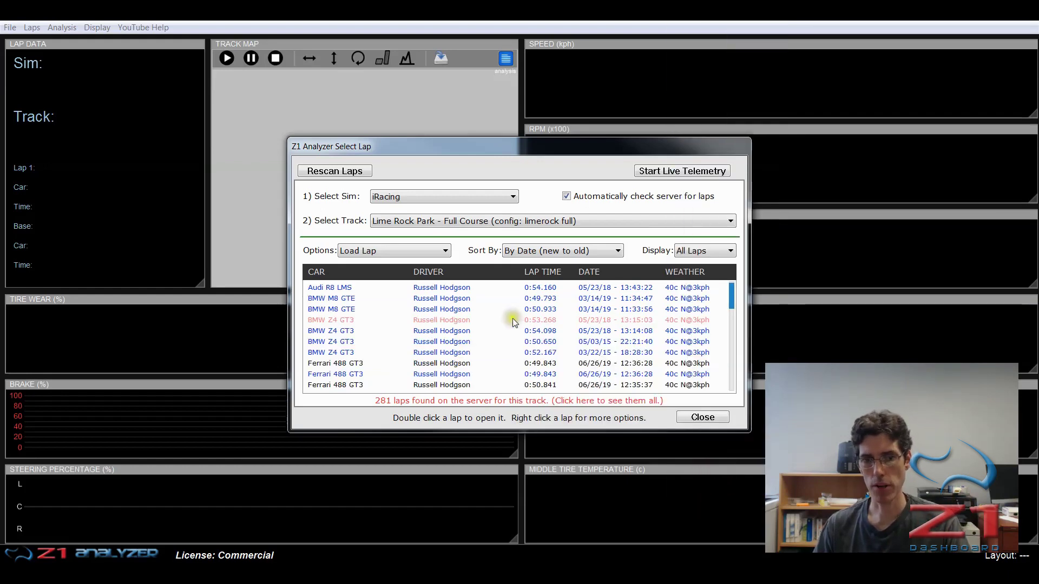
click(489, 340)
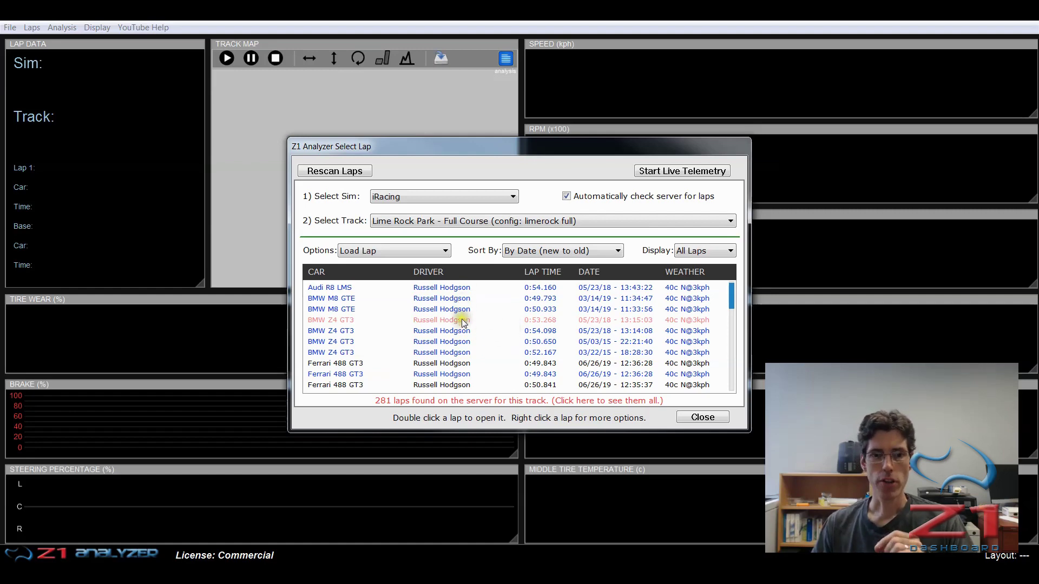
scroll(464, 323, down, 3)
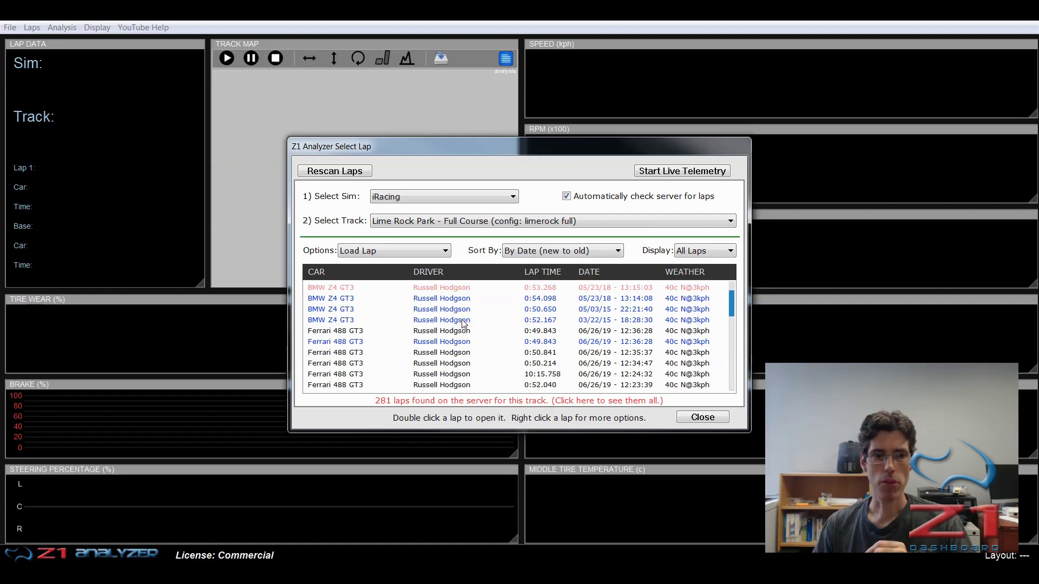
scroll(464, 323, up, 2)
scroll(464, 322, up, 1)
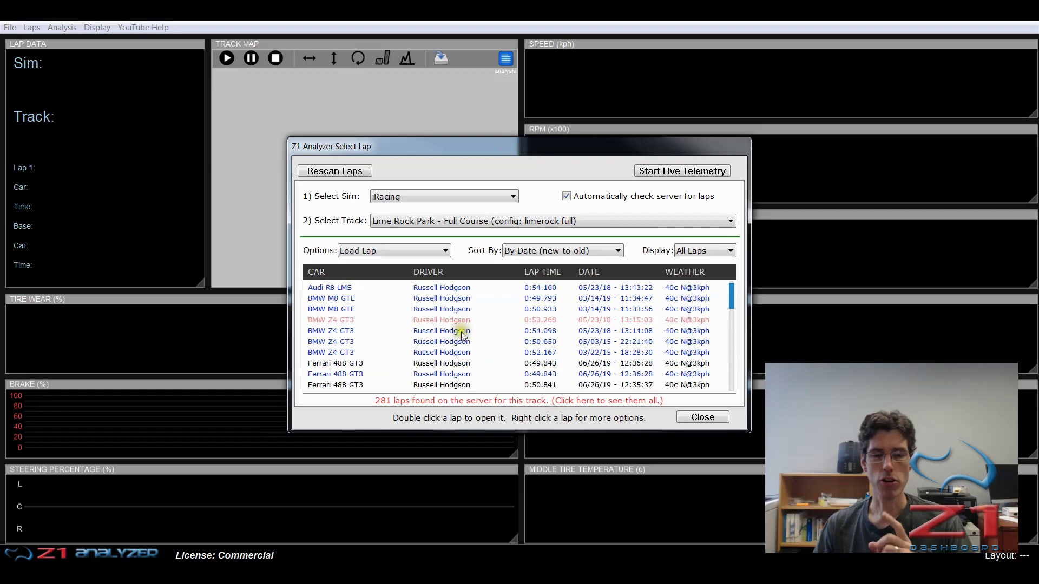
scroll(472, 337, down, 8)
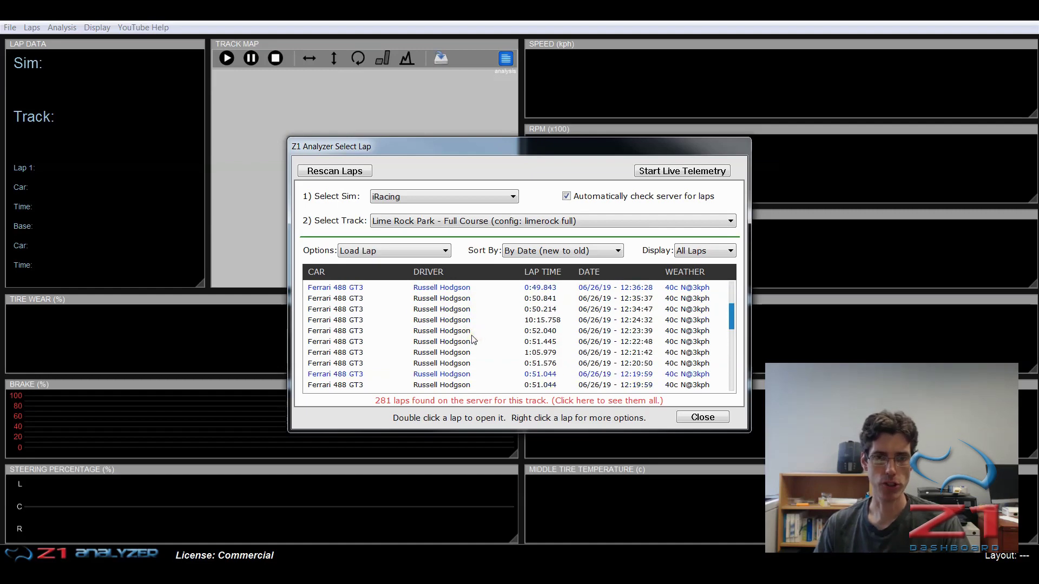
Leave Show Laps From at All Laps and select the 0:52.040 Ferrari 488 GT3 lap
click(459, 323)
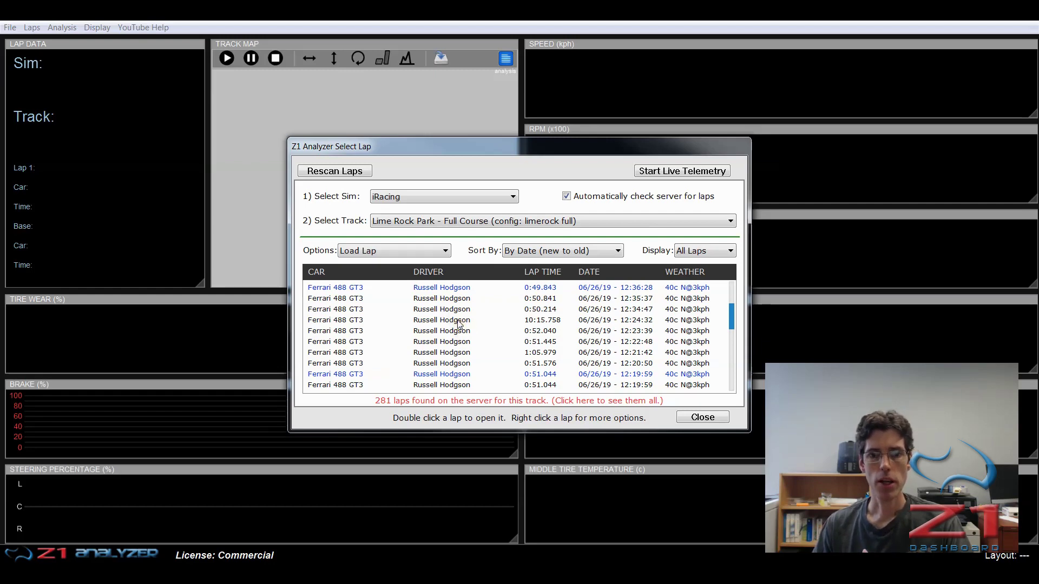
right_click(458, 324)
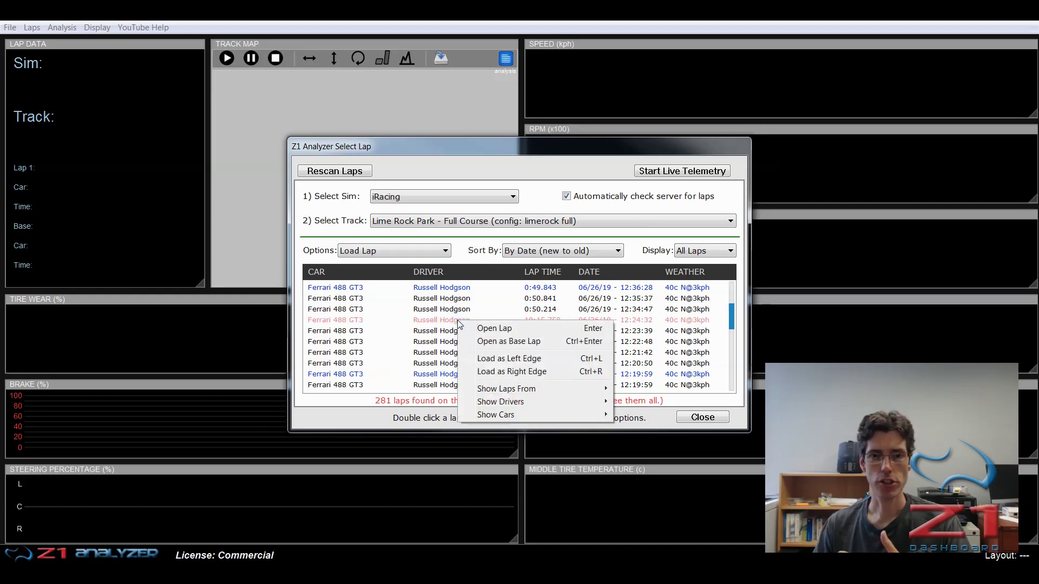
click(547, 387)
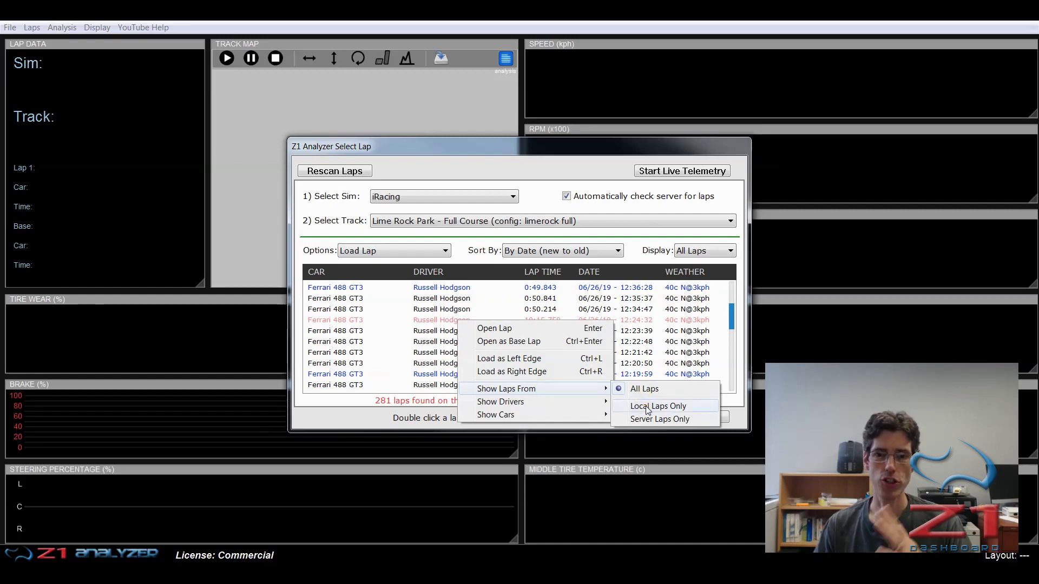
click(648, 420)
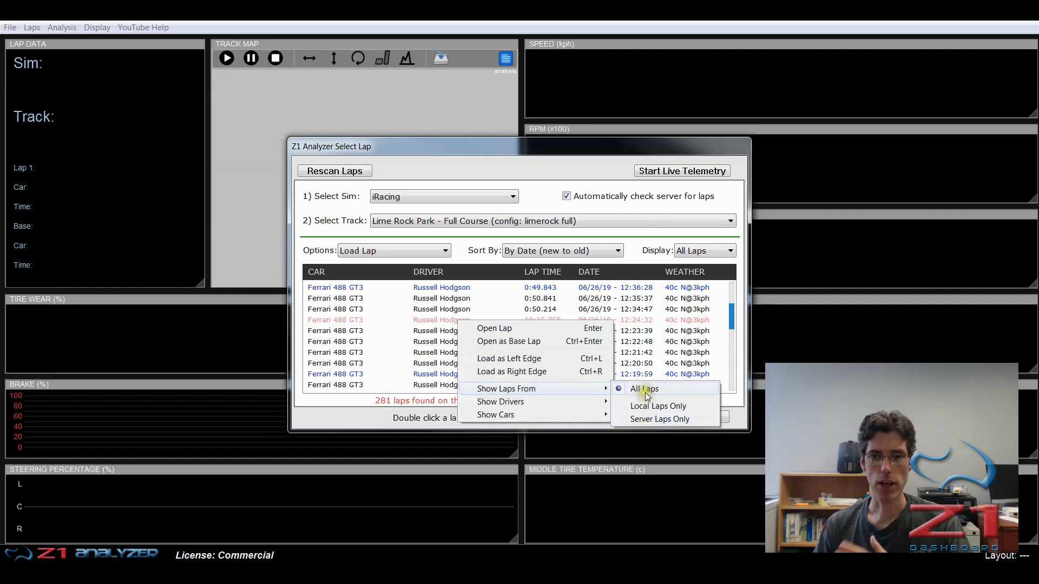
right_click(640, 331)
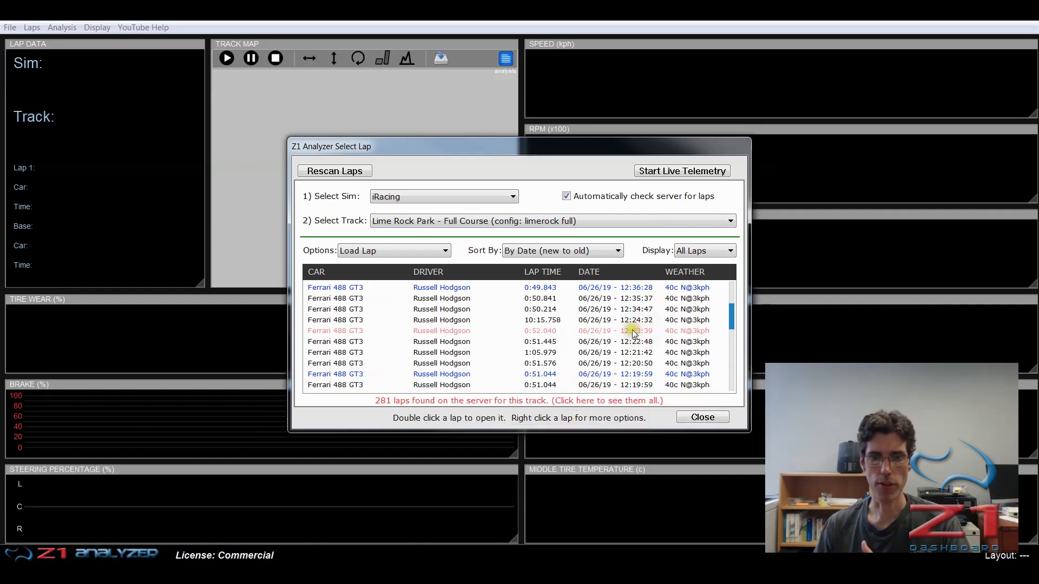
click(581, 332)
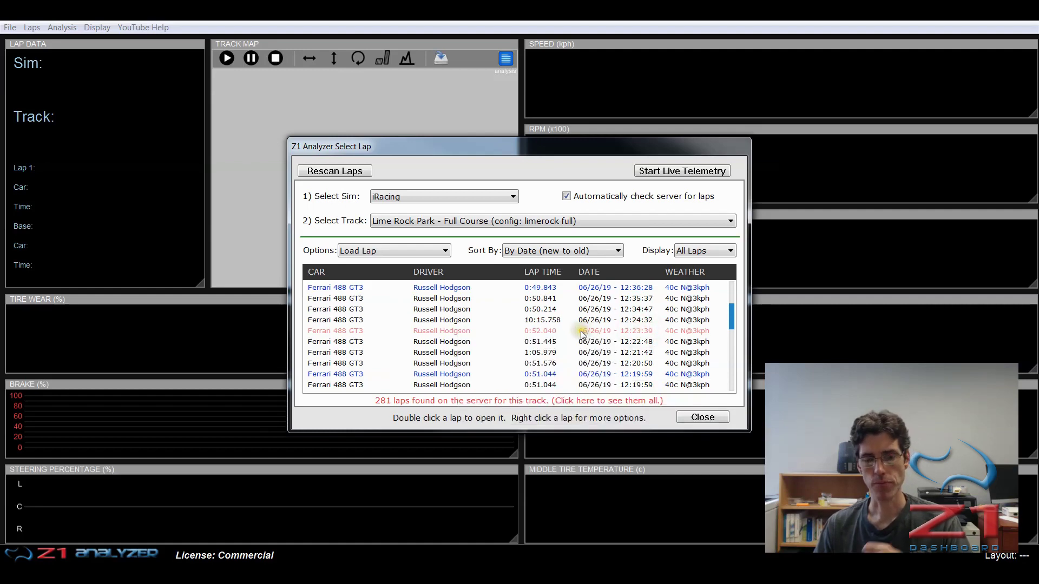
Open the 0:52.040 Ferrari 488 GT3 Lime Rock Park lap from its row's context menu
right_click(539, 336)
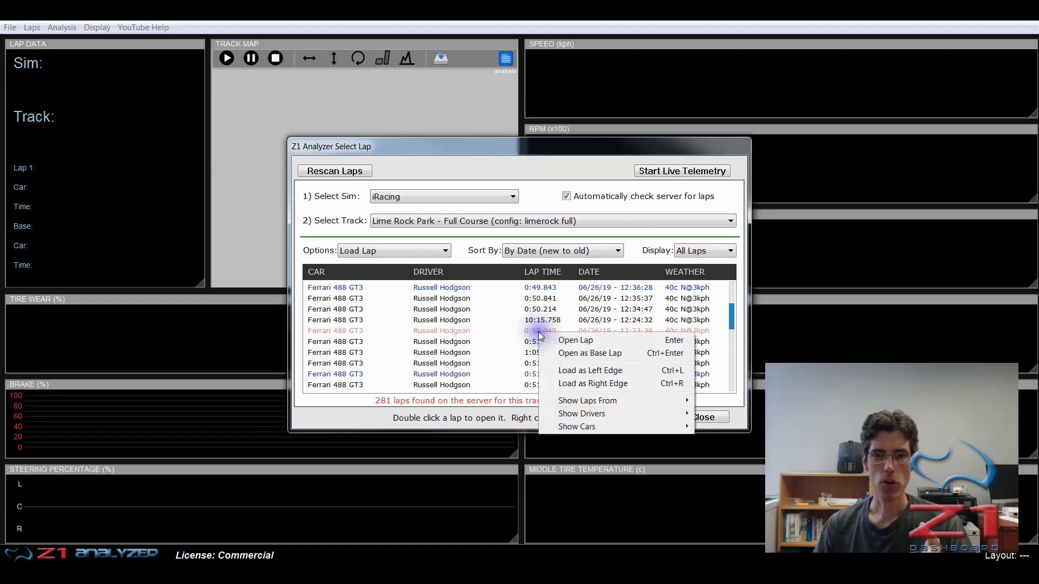
click(568, 345)
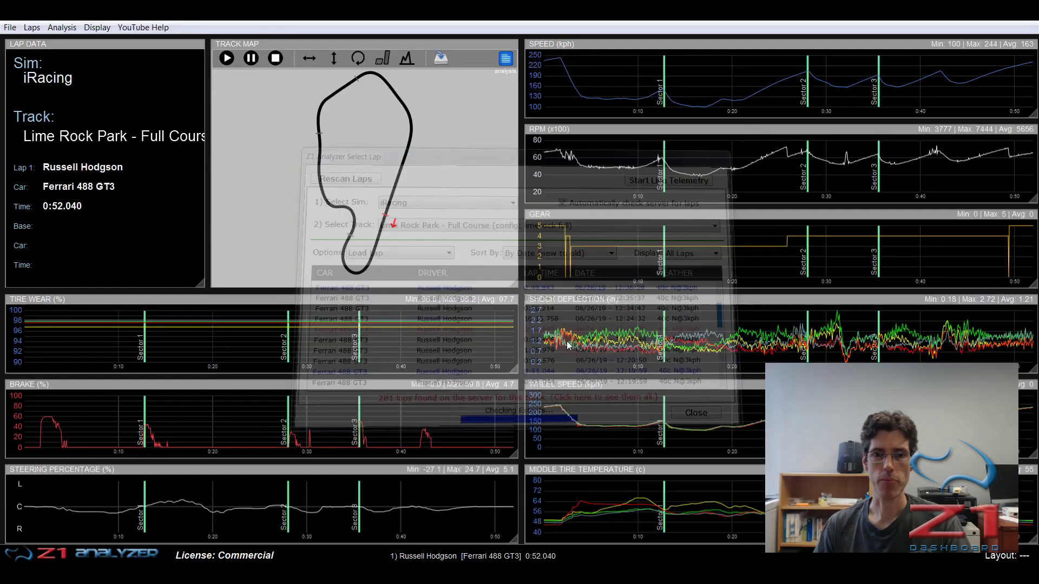